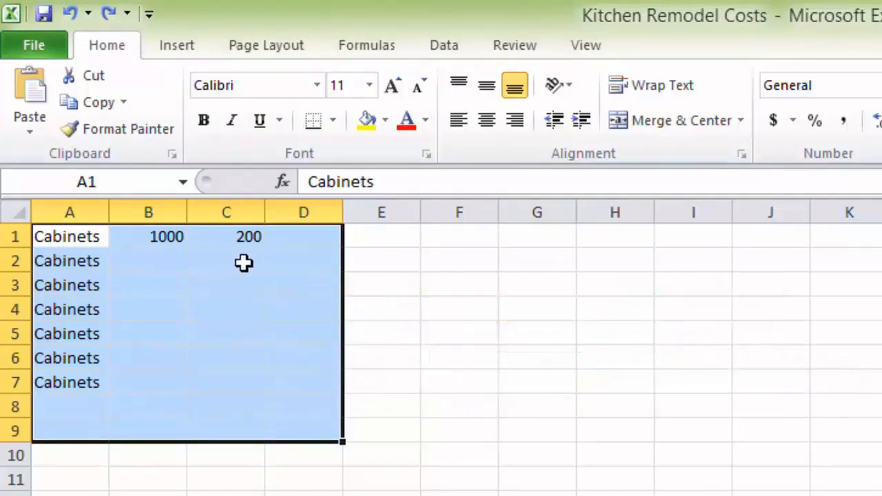
Clear the contents of cells A1 through C7.
{"action": "left_click_drag", "start_coordinate": [71, 239], "coordinate": [252, 381]}
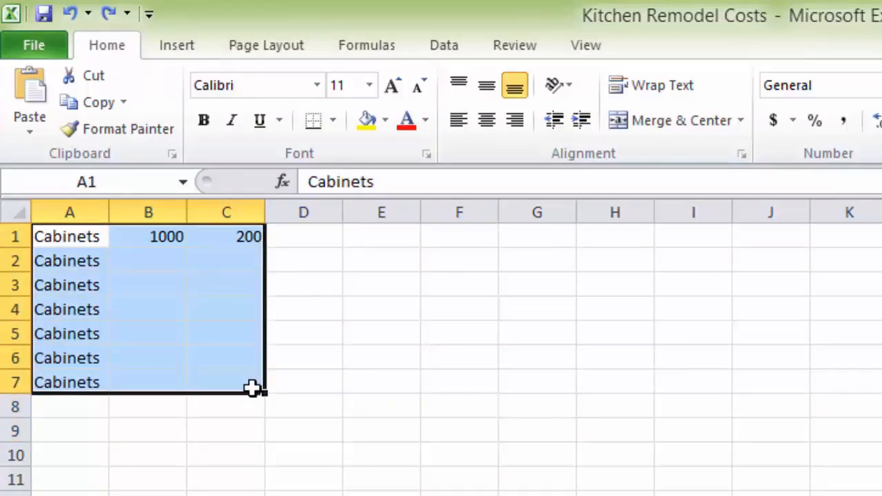
{"action": "right_click", "coordinate": [177, 334]}
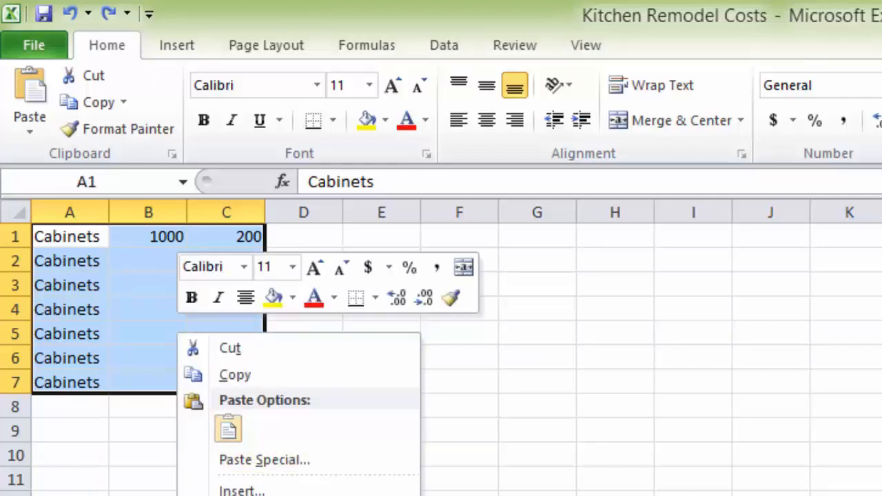
{"action": "left_click", "coordinate": [259, 495]}
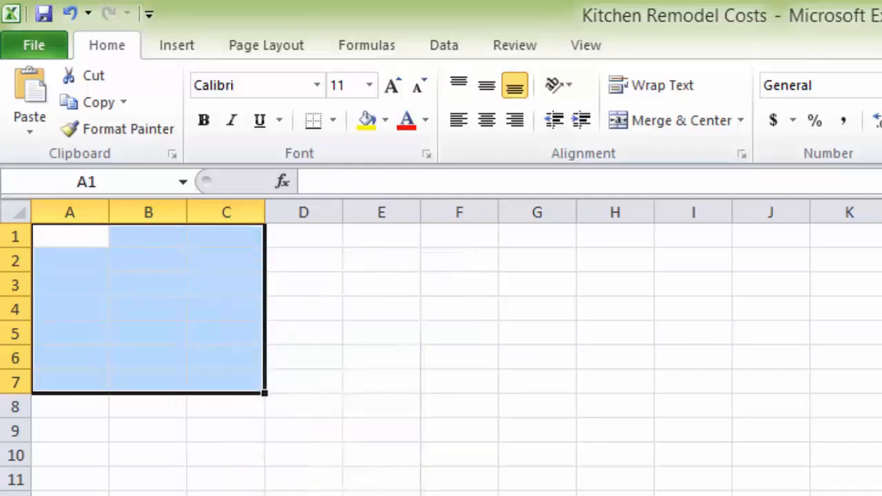
{"action": "left_click", "coordinate": [71, 238]}
{"action": "key", "text": "ctrl+z"}
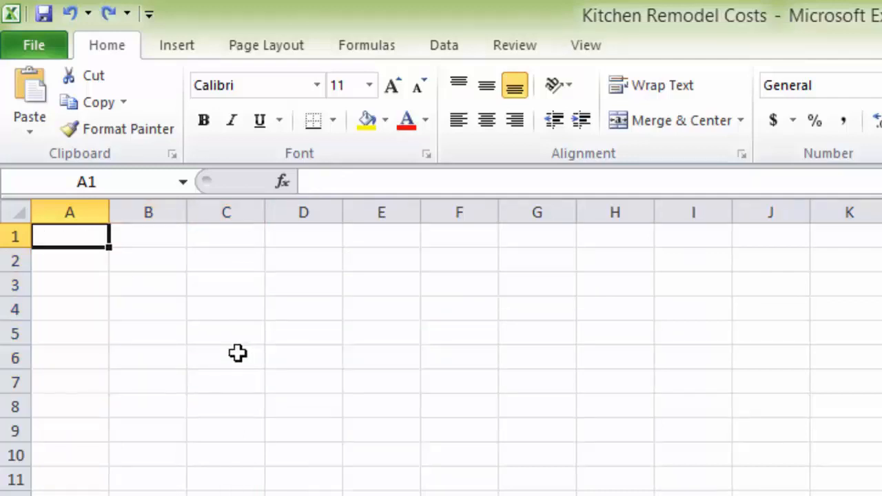
Enter the numbers 1, 3, 6, 3, 2 and 7 down cells A1 to A6.
{"action": "type", "text": "1"}
{"action": "key", "text": "Return"}
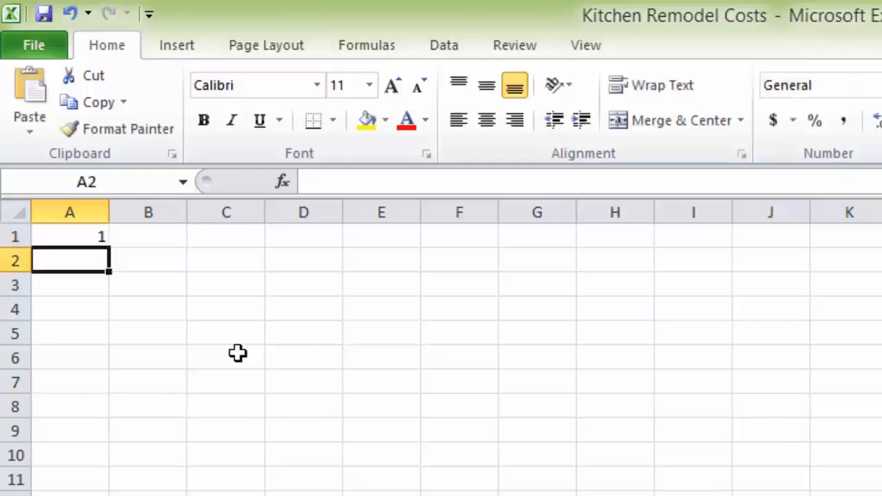
{"action": "type", "text": "3"}
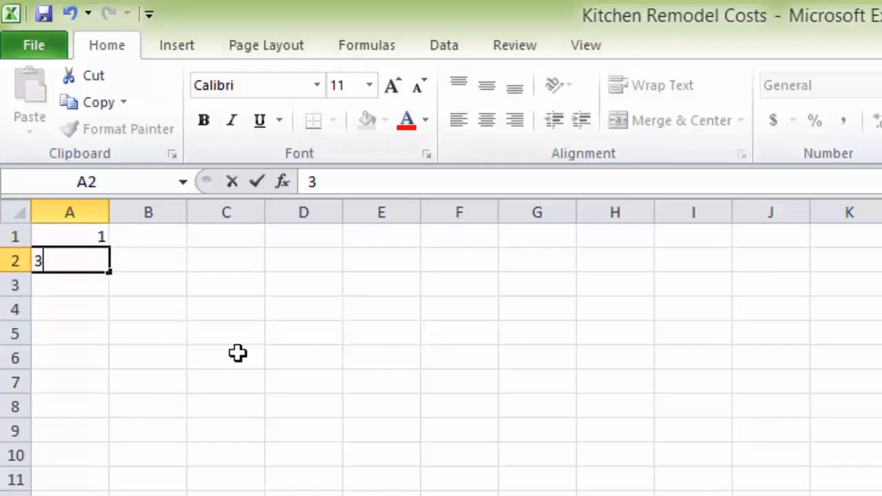
{"action": "key", "text": "Return"}
{"action": "type", "text": "6"}
{"action": "key", "text": "Return"}
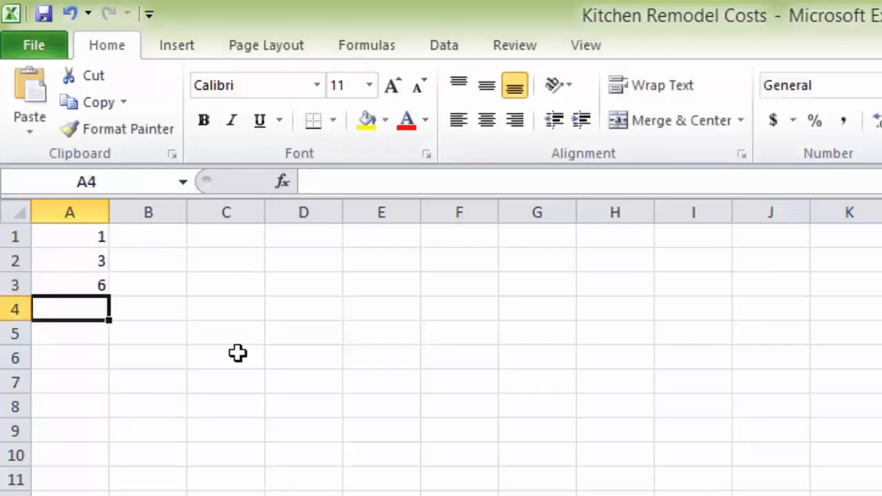
{"action": "type", "text": "3"}
{"action": "key", "text": "Return"}
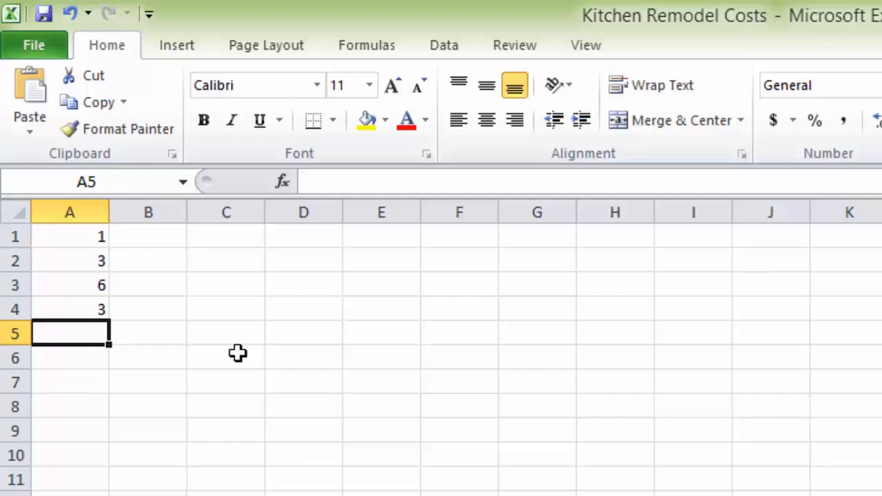
{"action": "type", "text": "2"}
{"action": "key", "text": "Return"}
{"action": "type", "text": "7"}
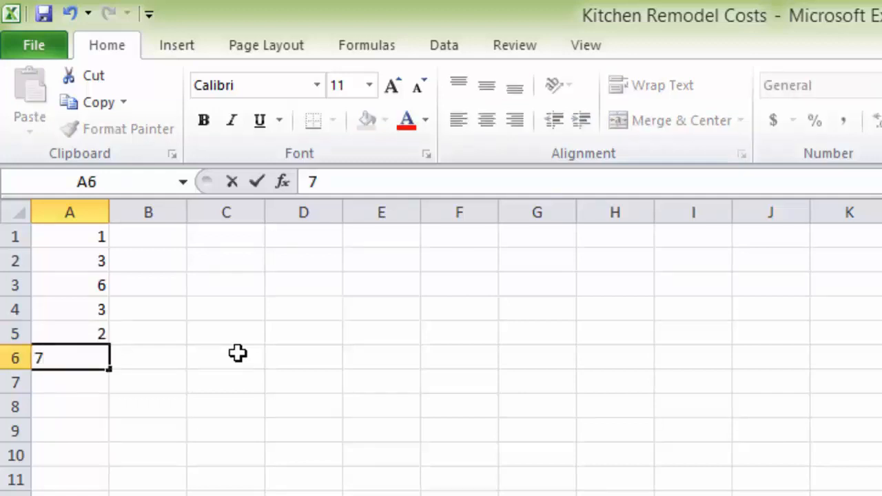
{"action": "key", "text": "Return"}
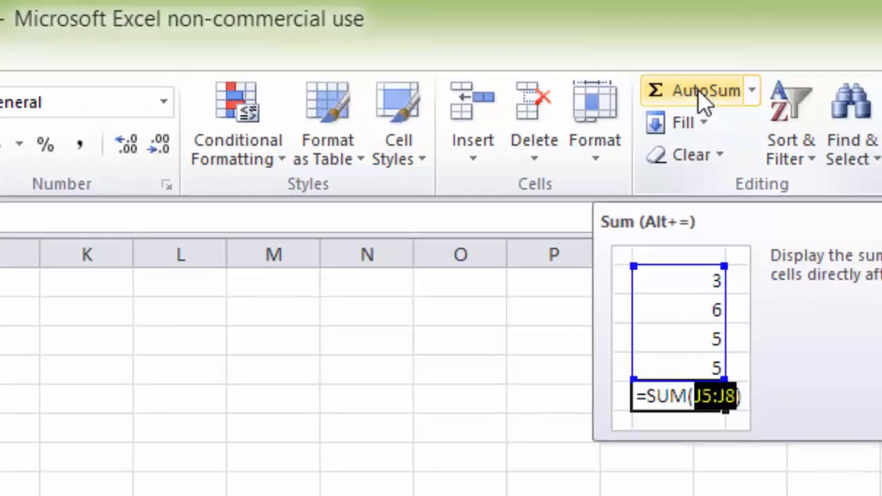
Total the numbers in A1:A6 in cell A7 using AutoSum.
{"action": "left_click", "coordinate": [698, 90]}
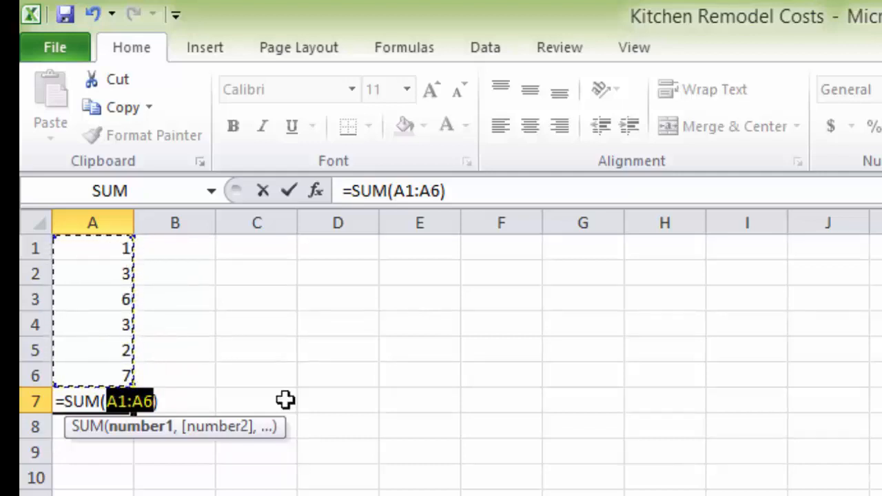
{"action": "key", "text": "Return"}
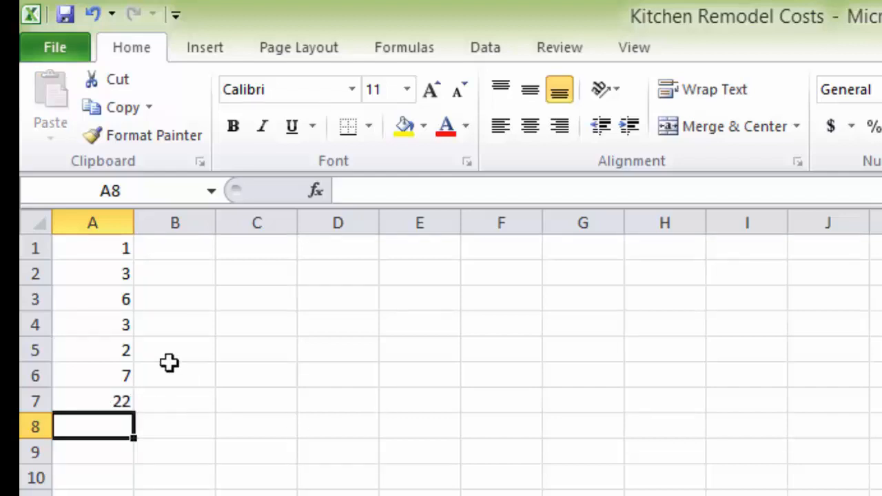
Copy the numbers in A1:A6 and paste them into cells D1:D6.
{"action": "left_click_drag", "start_coordinate": [92, 248], "coordinate": [96, 373]}
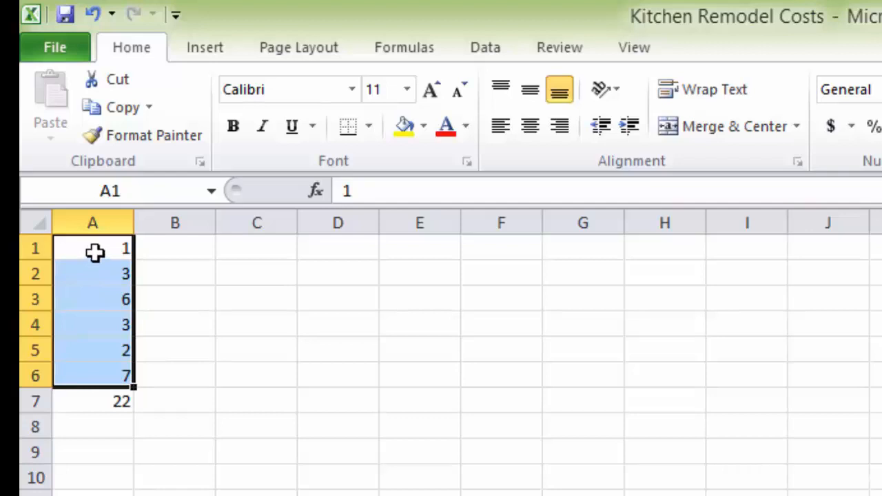
{"action": "right_click", "coordinate": [96, 304]}
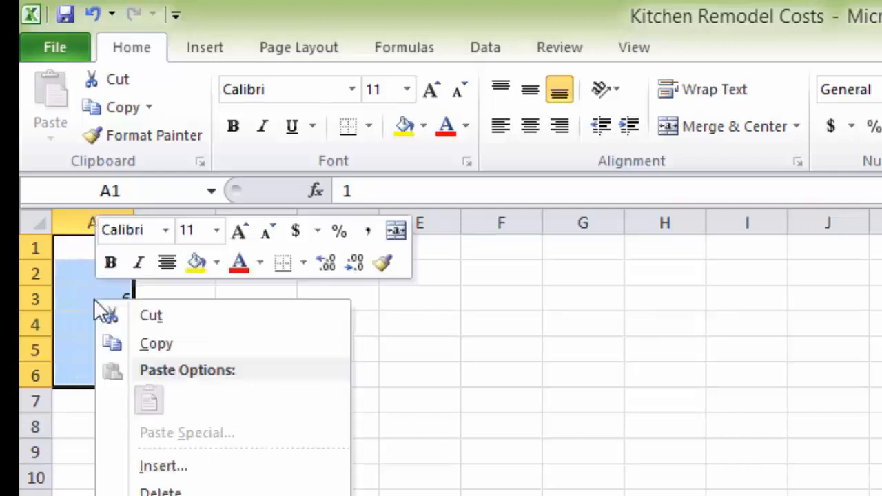
{"action": "left_click", "coordinate": [163, 341]}
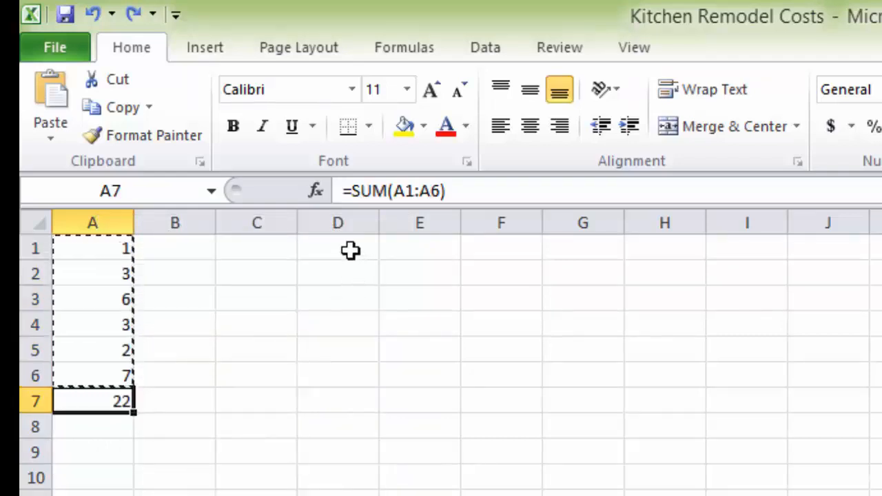
{"action": "left_click_drag", "start_coordinate": [348, 251], "coordinate": [364, 374]}
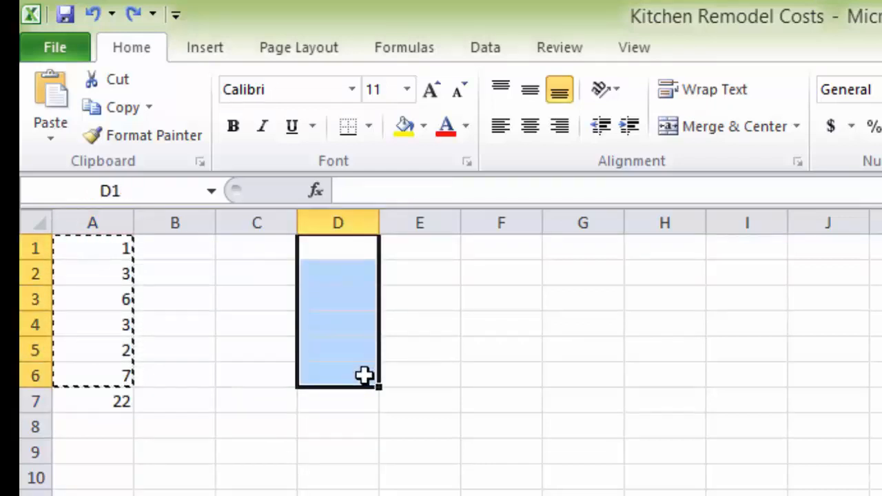
{"action": "key", "text": "ctrl+v"}
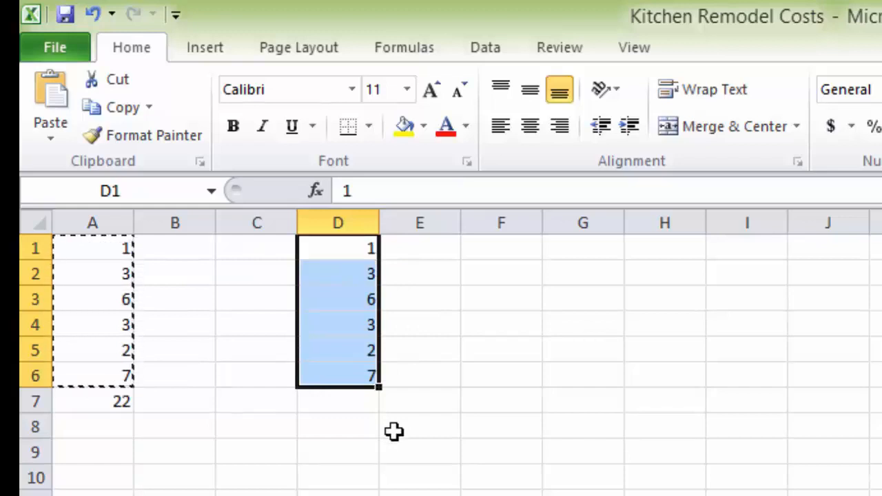
Enter a SUM formula in cell D7 that adds the range D1:D6, and check the stored formula.
{"action": "left_click", "coordinate": [346, 405]}
{"action": "double_click", "coordinate": [348, 405]}
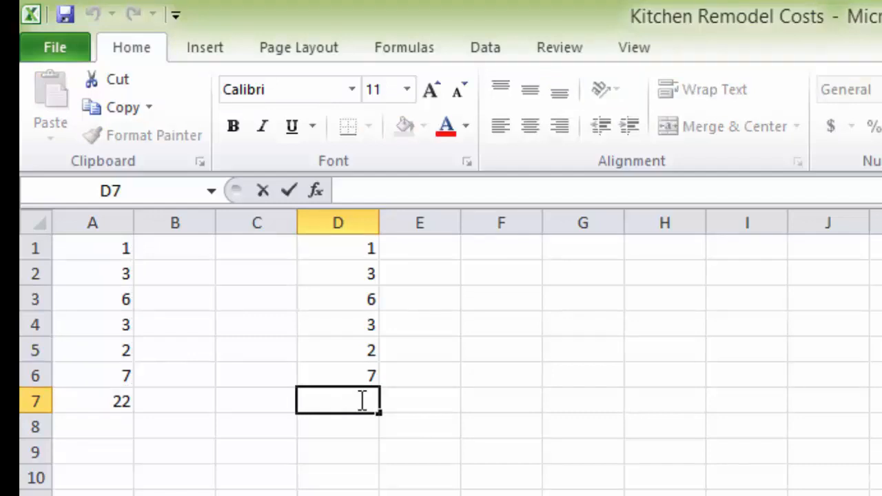
{"action": "type", "text": "="}
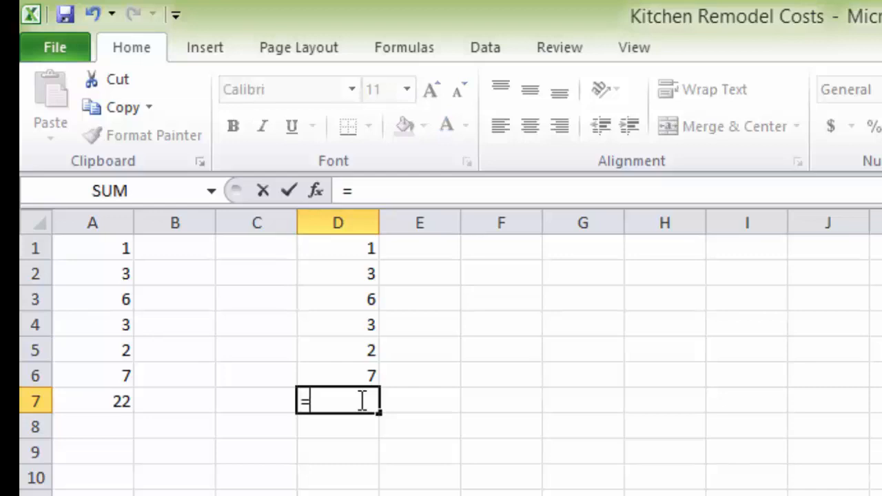
{"action": "type", "text": "SUM"}
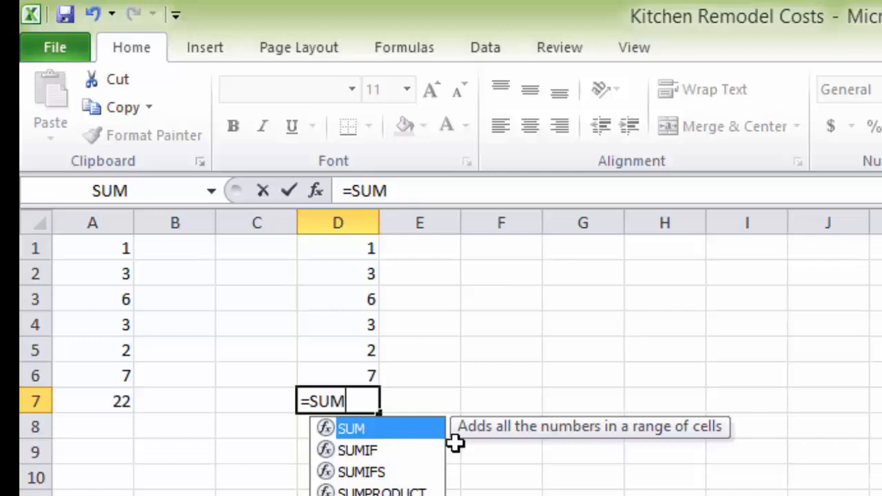
{"action": "type", "text": "("}
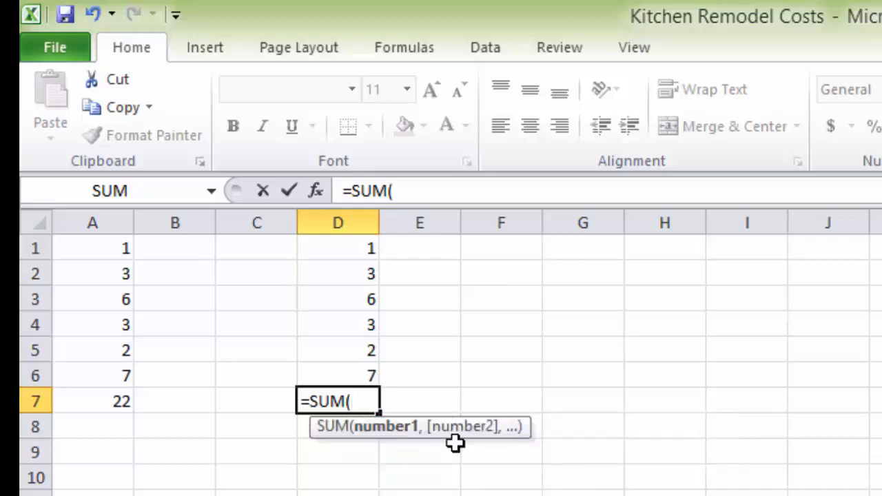
{"action": "key", "text": "ctrl+Up"}
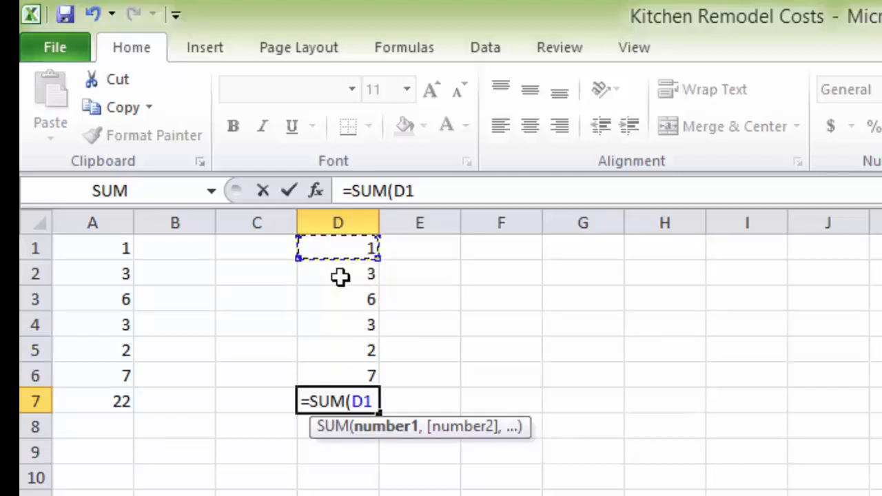
{"action": "left_click_drag", "start_coordinate": [334, 249], "coordinate": [336, 365]}
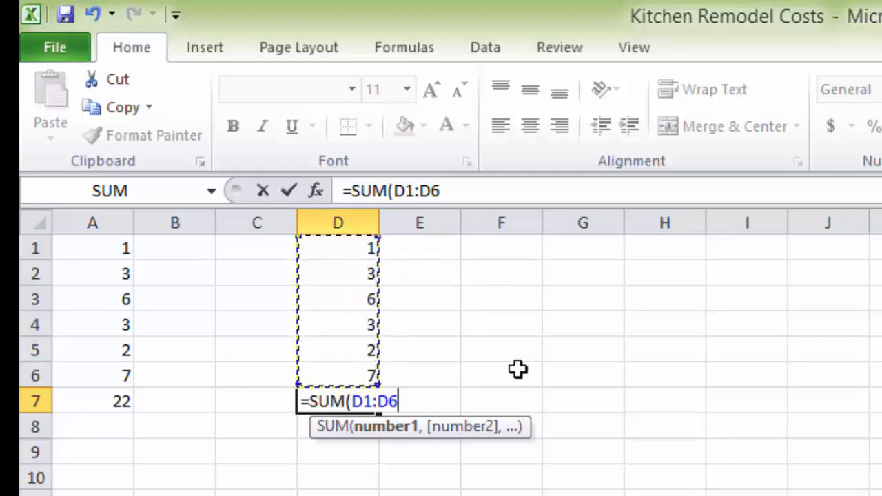
{"action": "key", "text": "Return"}
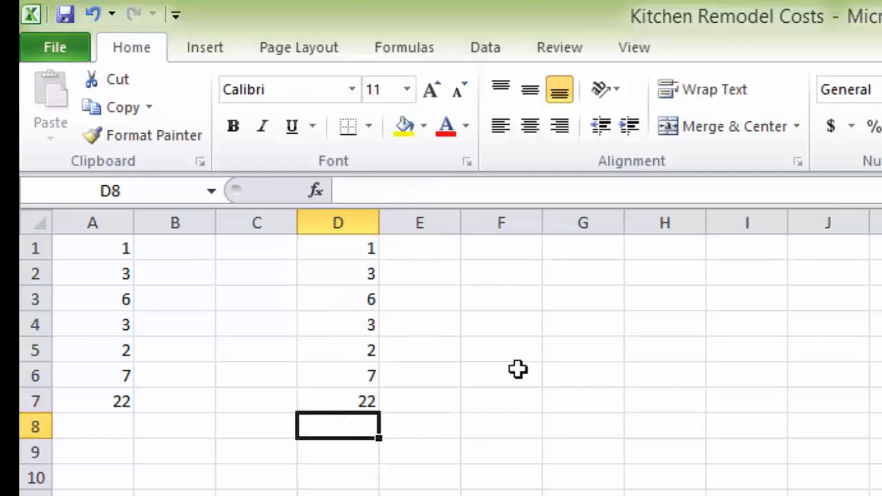
{"action": "left_click", "coordinate": [349, 404]}
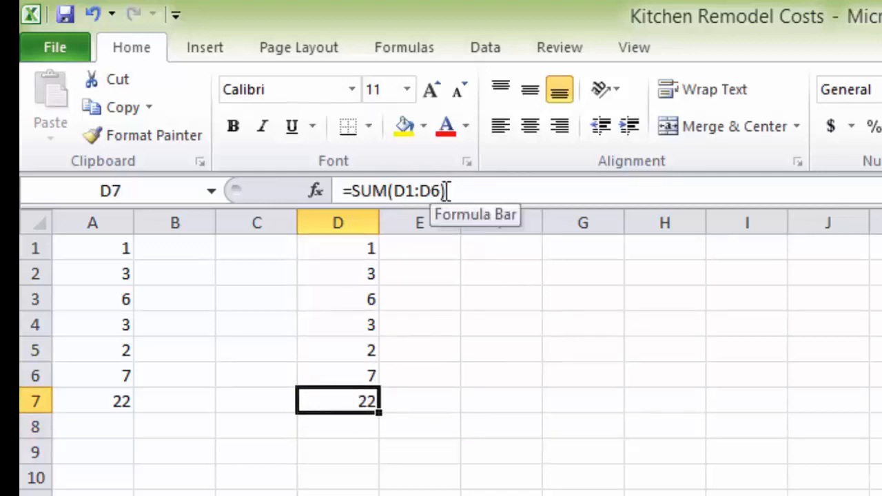
{"action": "left_click", "coordinate": [338, 427]}
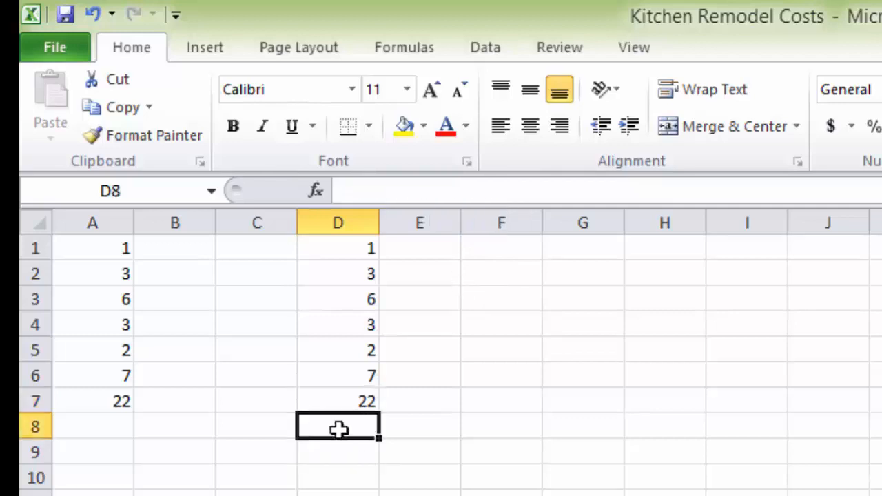
{"action": "left_click", "coordinate": [337, 401]}
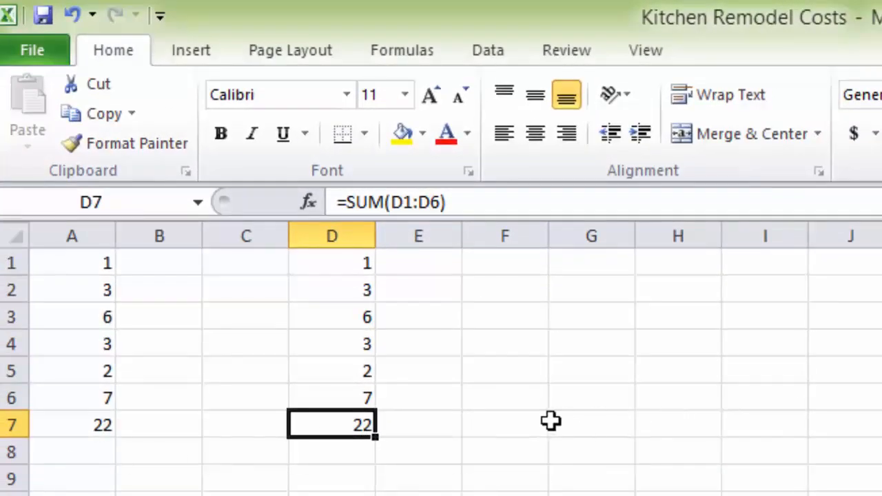
{"action": "key", "text": "Return"}
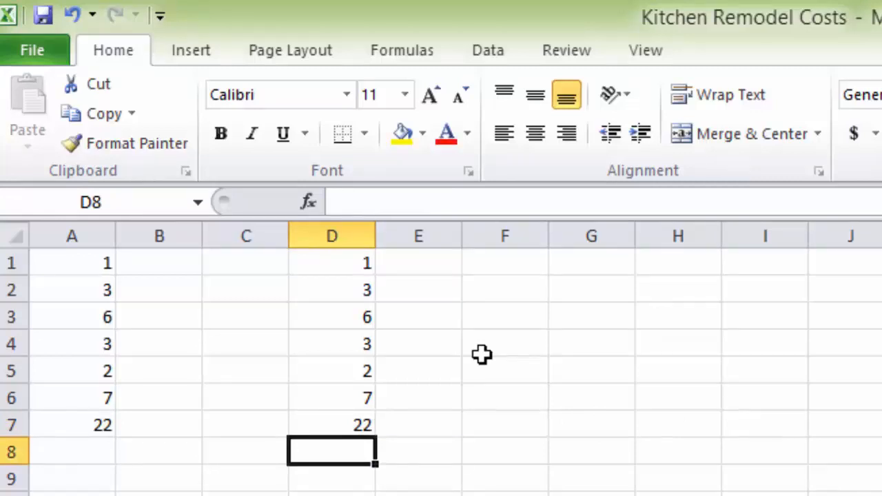
Enter 5 in cell F1 and 6 in cell F2.
{"action": "left_click", "coordinate": [504, 264]}
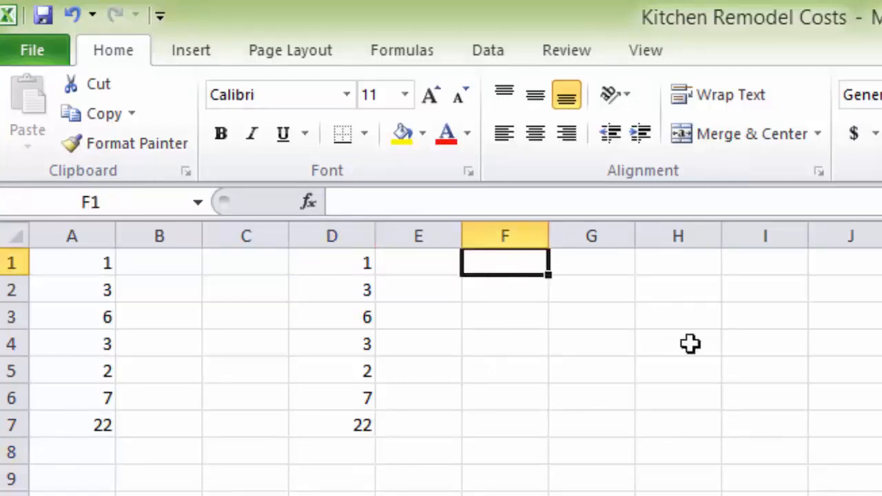
{"action": "type", "text": "5"}
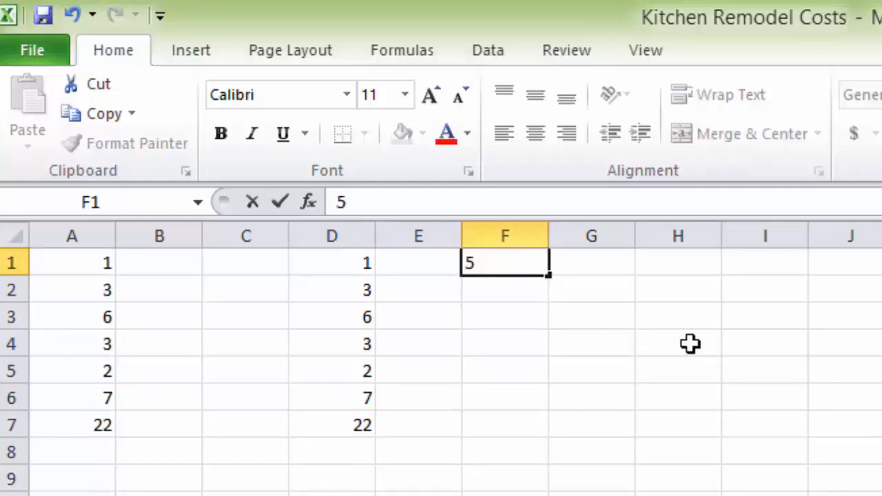
{"action": "key", "text": "Return"}
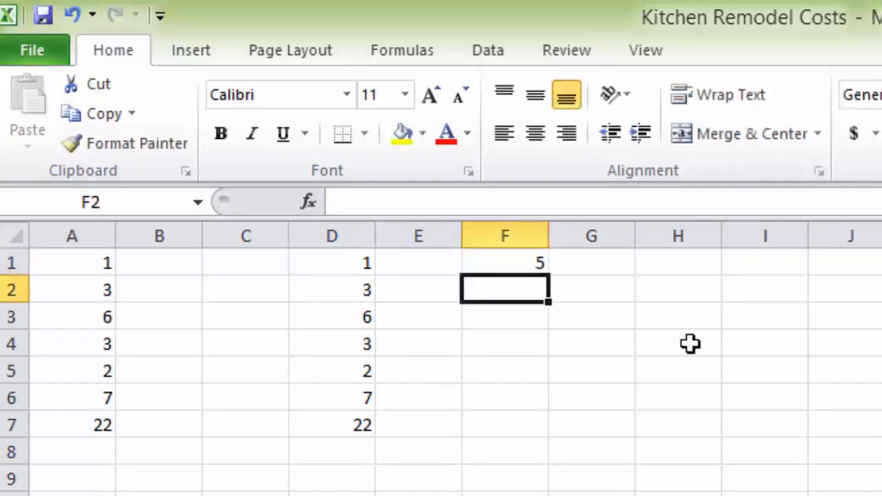
{"action": "type", "text": "6"}
{"action": "key", "text": "Return"}
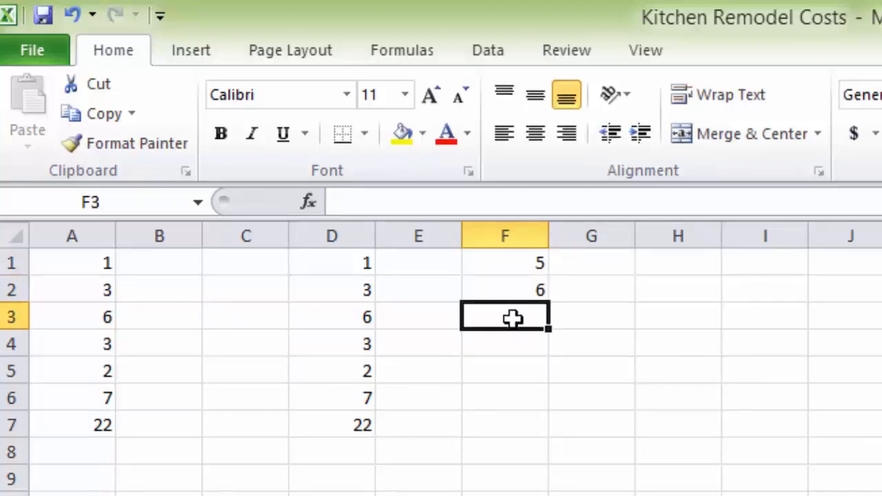
Multiply the two numbers in column F with the formula =F1*F2 in cell F3, and check the stored formula.
{"action": "type", "text": "="}
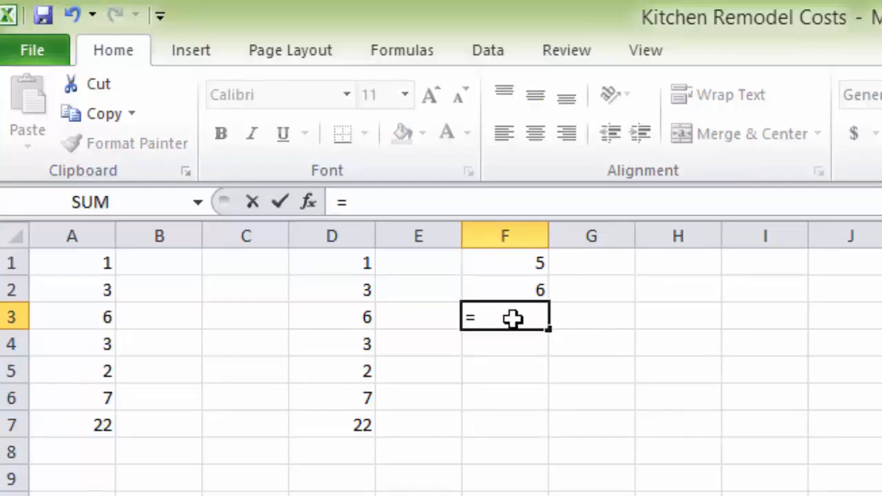
{"action": "left_click", "coordinate": [511, 266]}
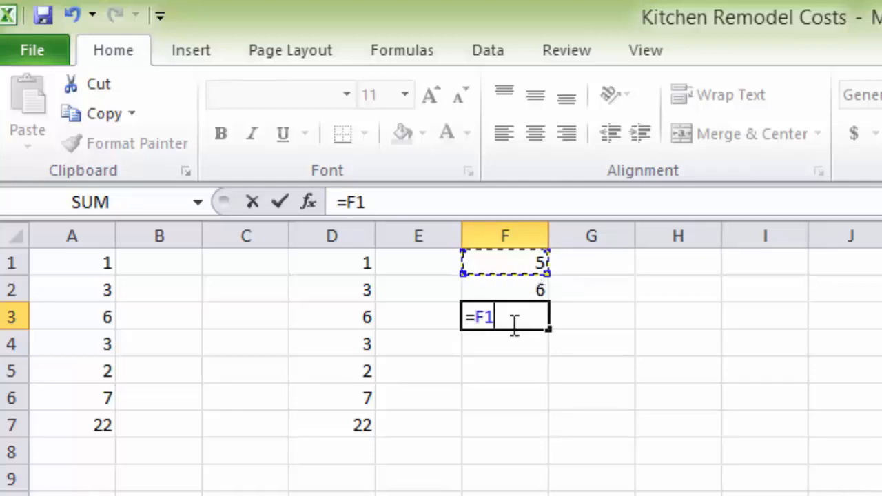
{"action": "type", "text": "*"}
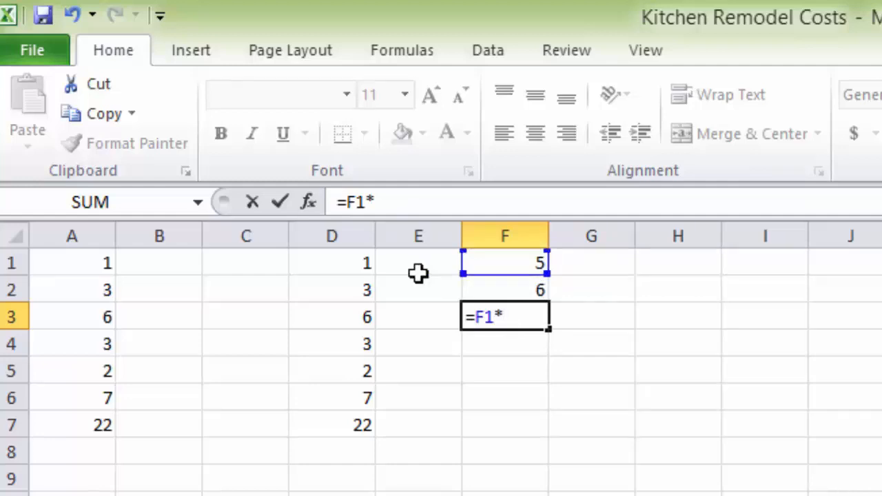
{"action": "left_click", "coordinate": [513, 290]}
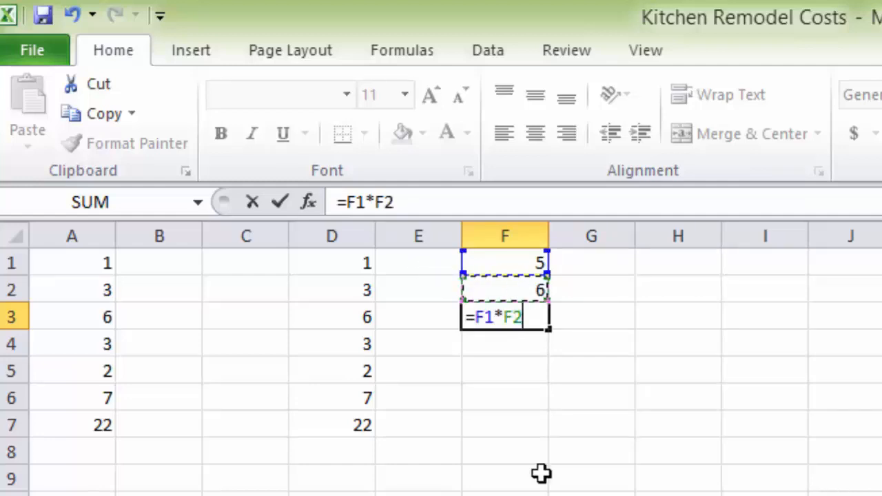
{"action": "key", "text": "Return"}
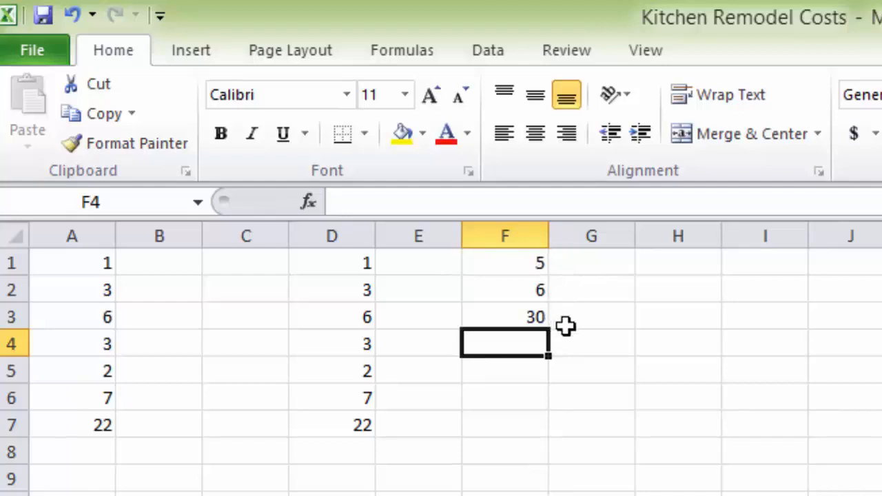
{"action": "left_click", "coordinate": [503, 314]}
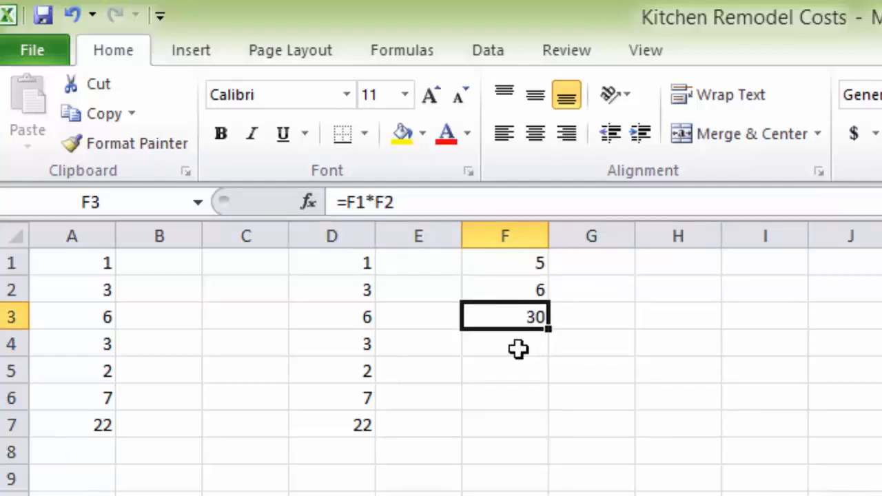
{"action": "left_click", "coordinate": [535, 408]}
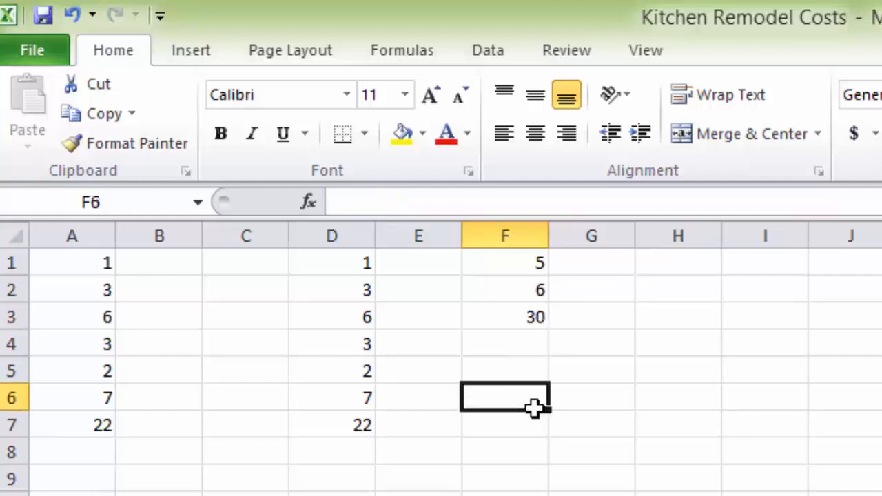